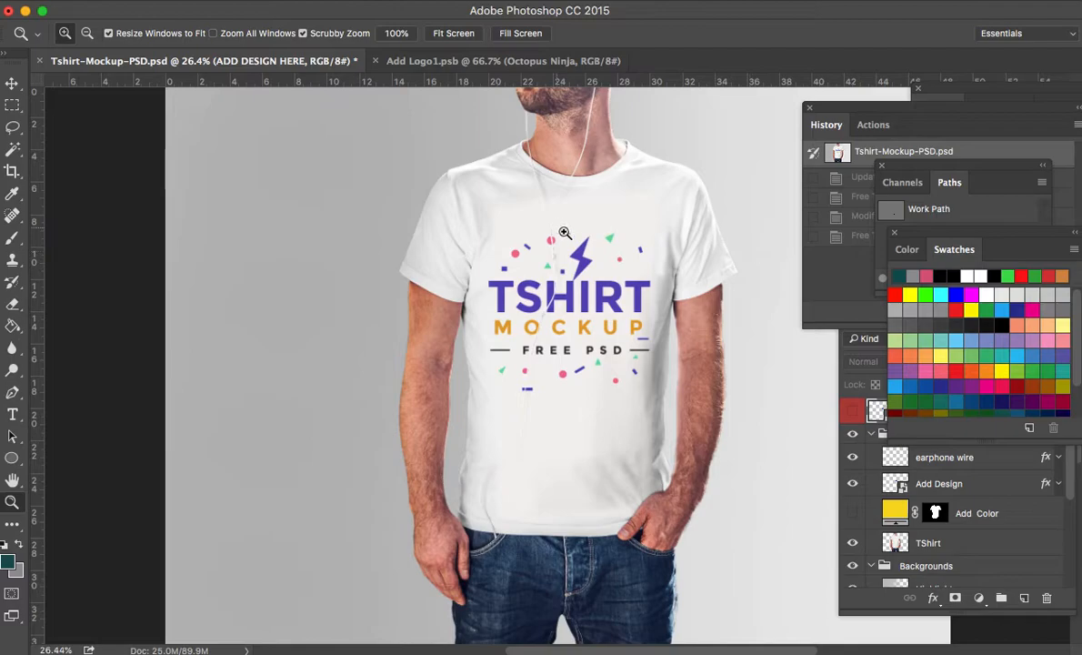
click(634, 310)
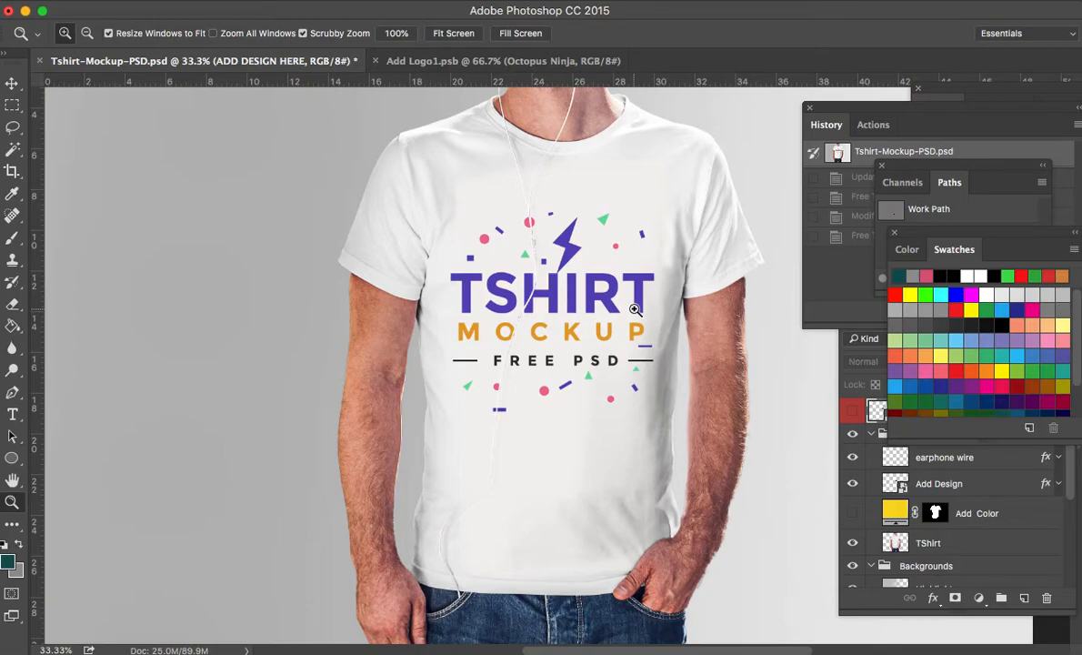
click(12, 82)
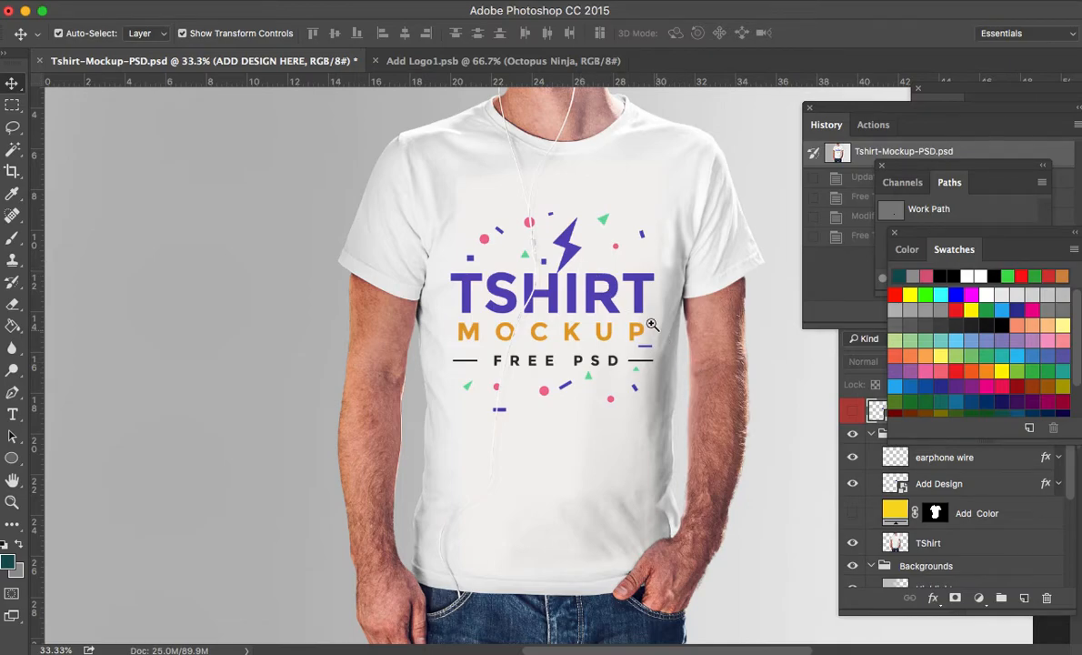
key(z)
click(632, 298)
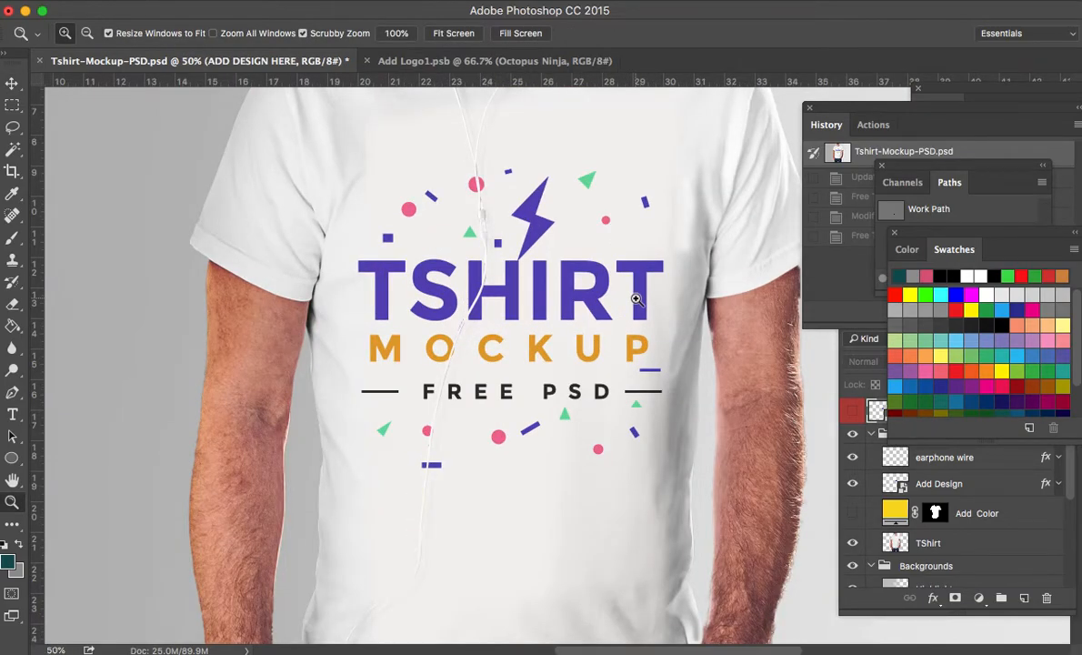
alt+click(636, 300)
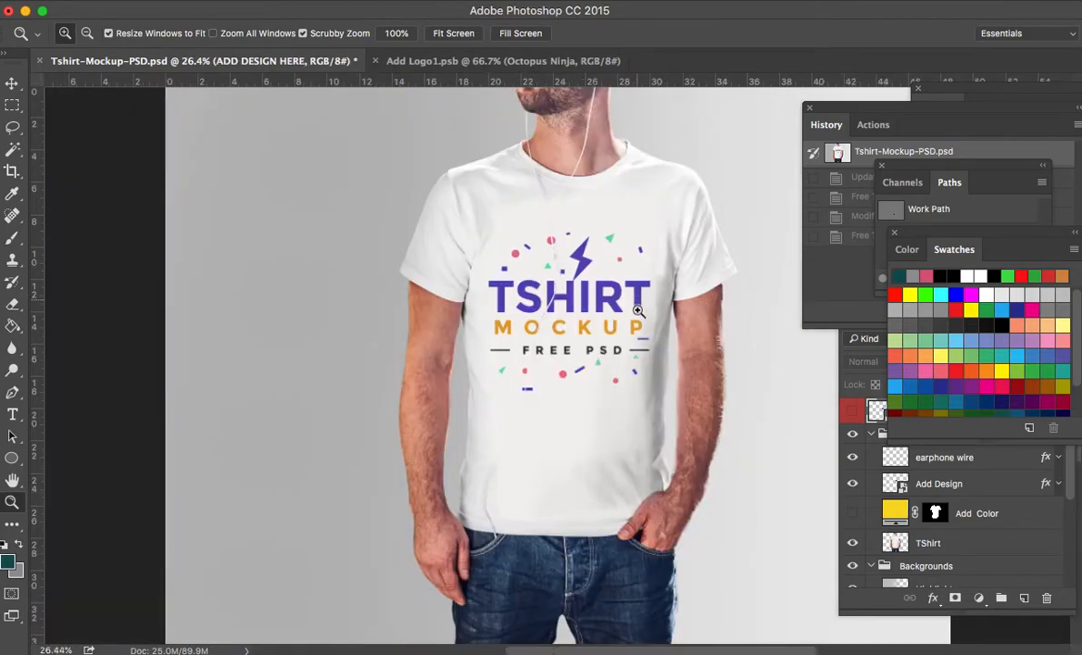
- Open the contents of the Add Design smart object and delete its sample tshirt artwork layer
click(842, 462)
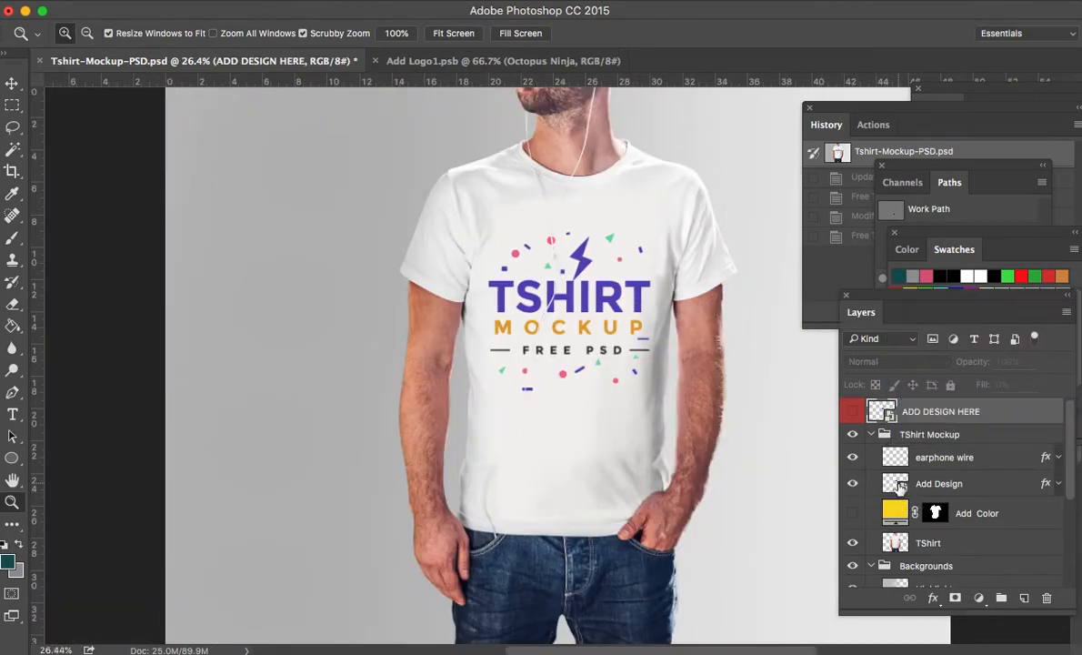
click(900, 486)
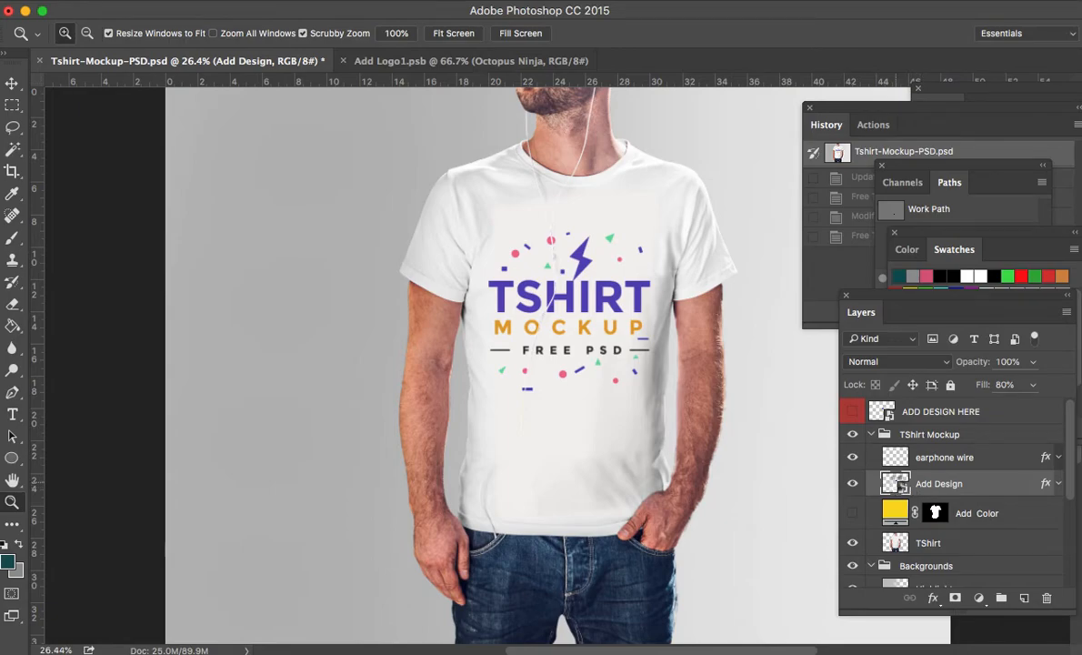
double_click(897, 485)
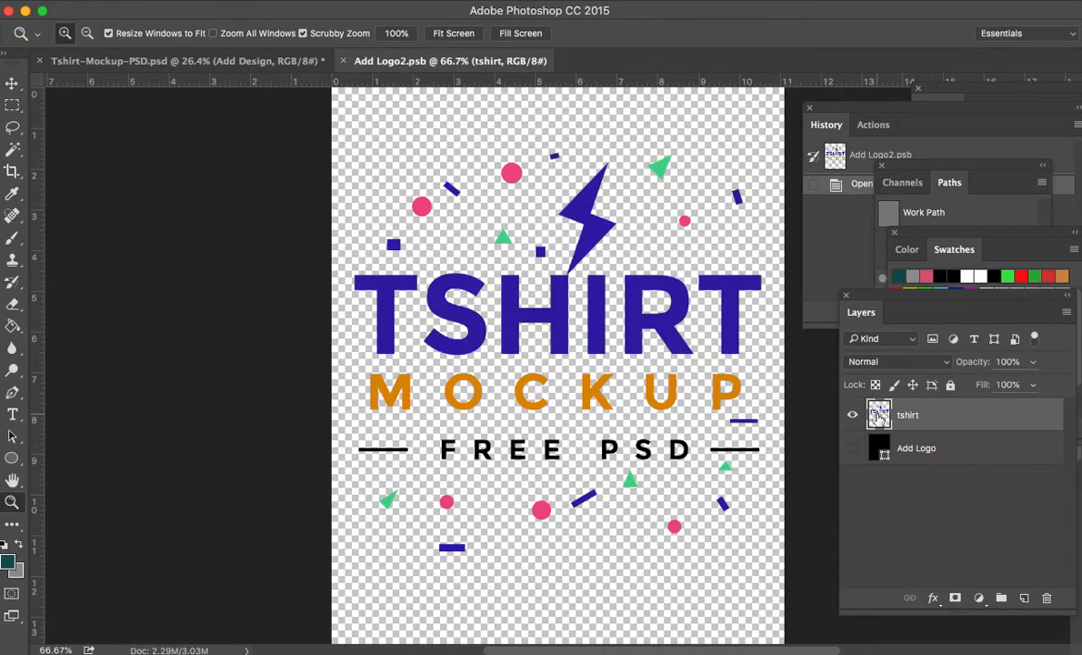
click(1047, 600)
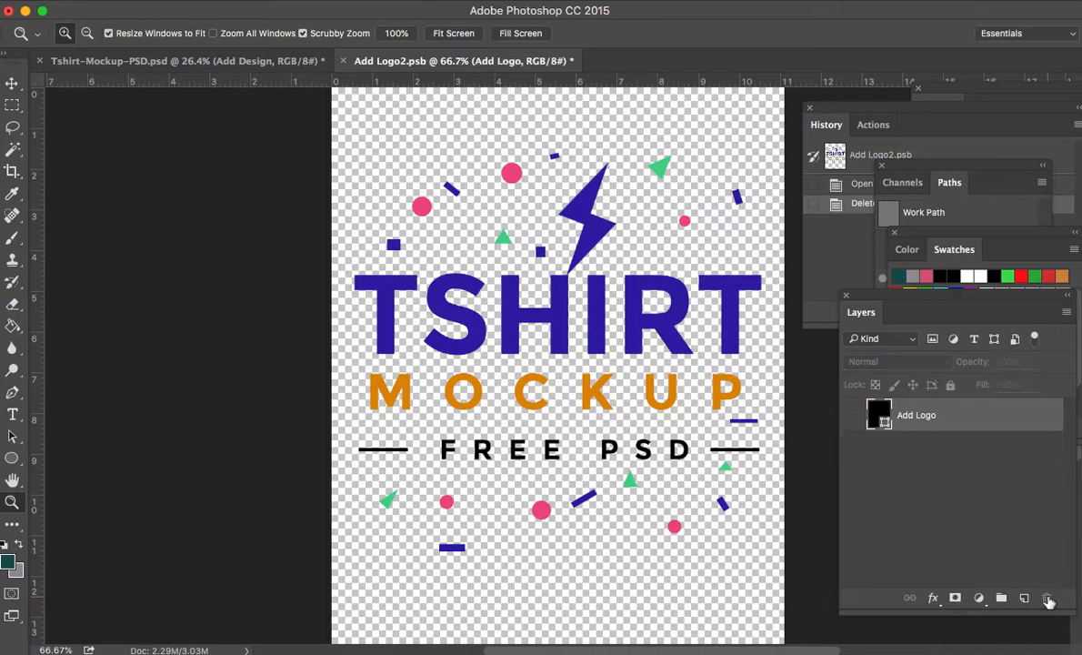
- Place the Octopus Ninja artwork from the Octopus_Ninja folder into the smart object and save it to update the T-shirt mockup
key(super+Tab)
key(super+Tab)
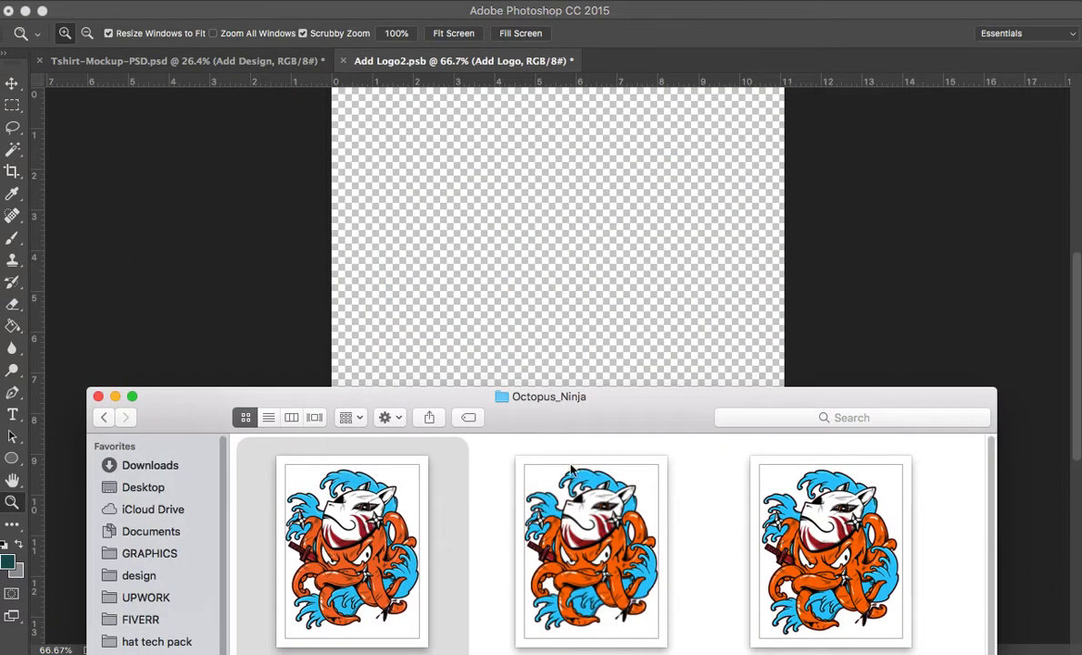
click(525, 291)
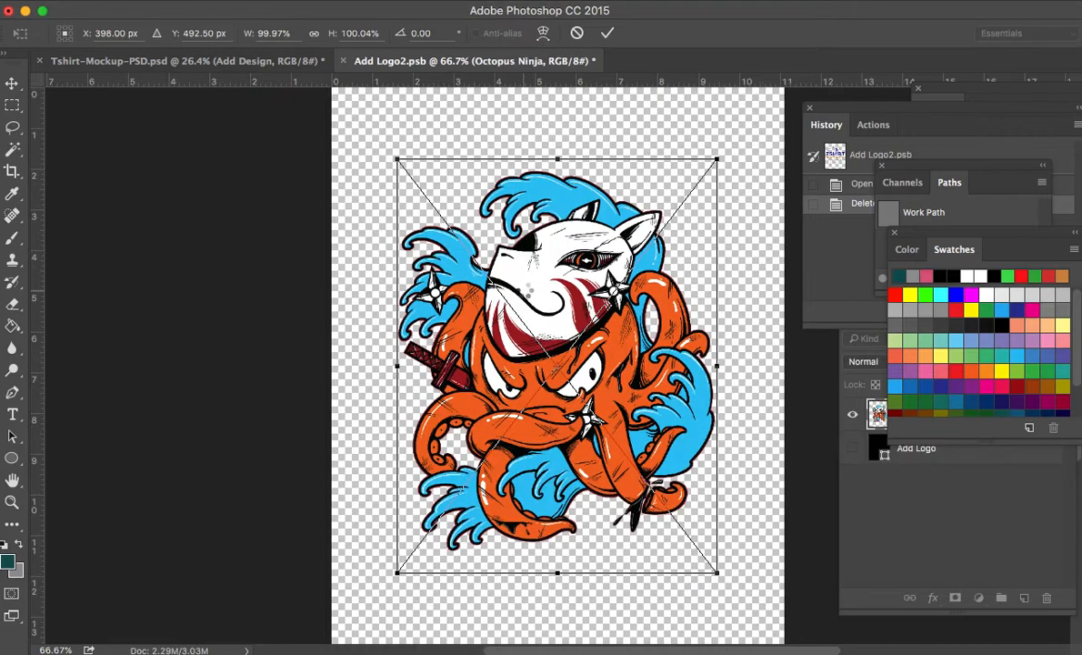
key(Return)
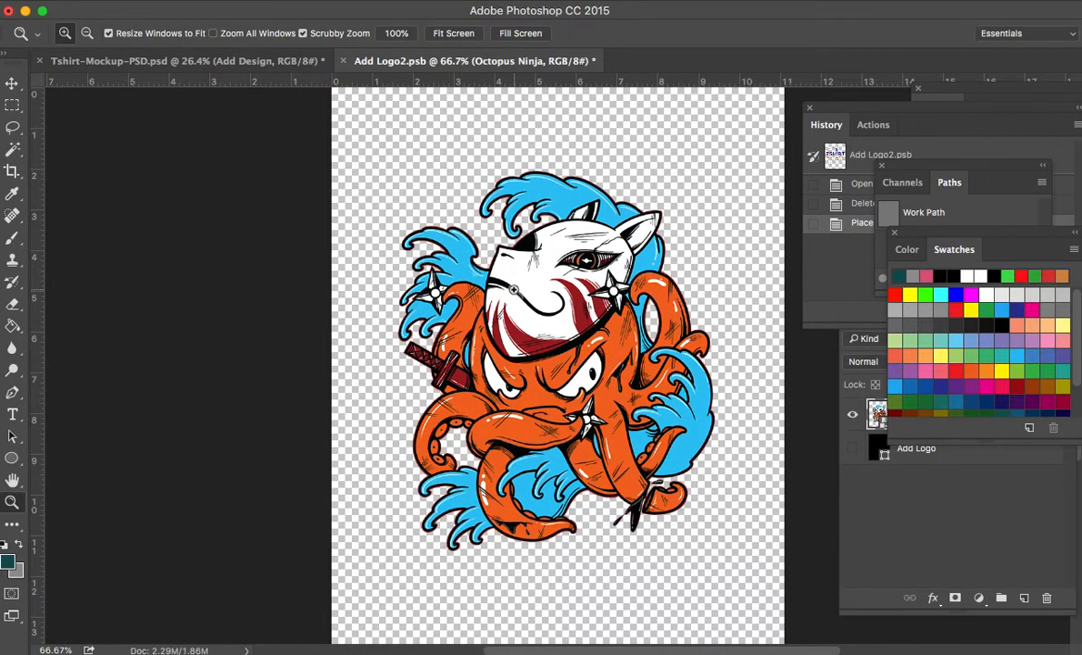
key(v)
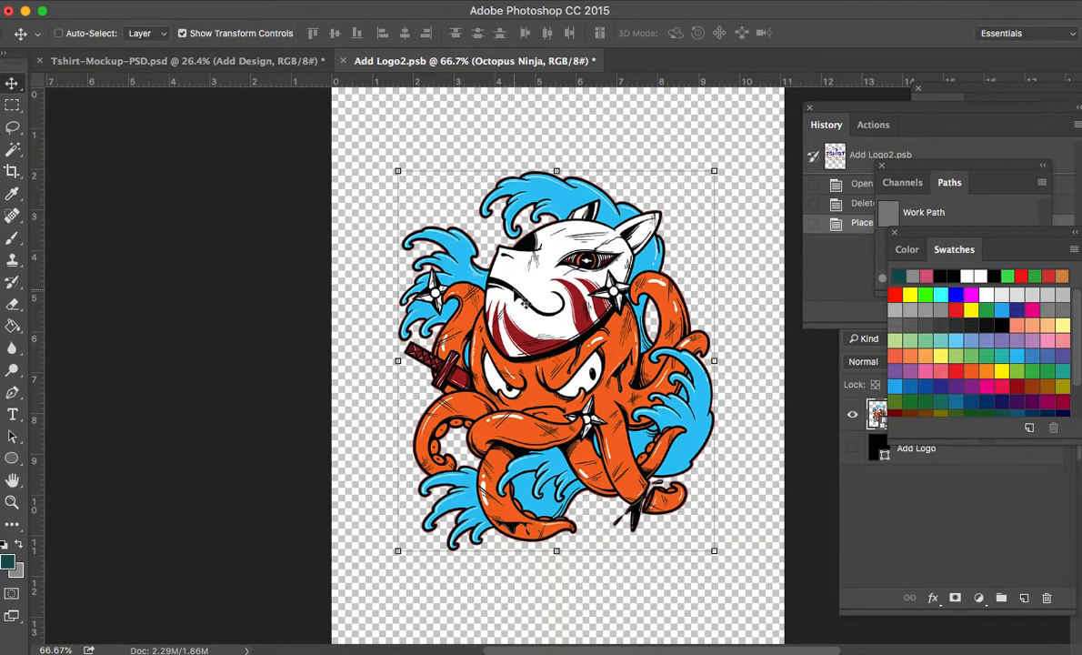
key(super+s)
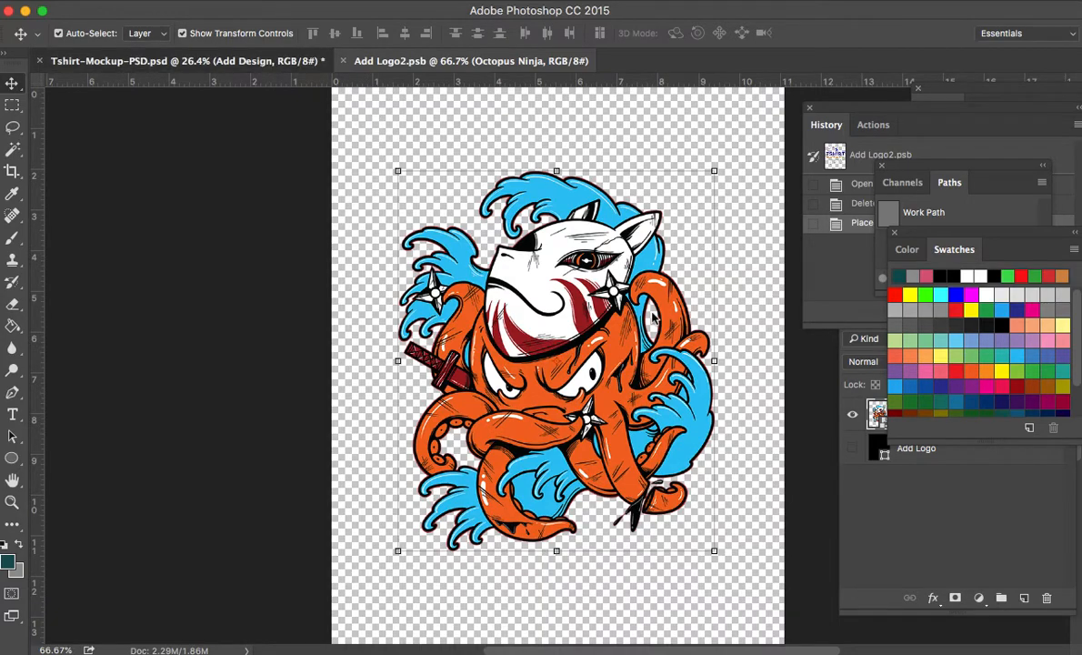
key(ctrl+Tab)
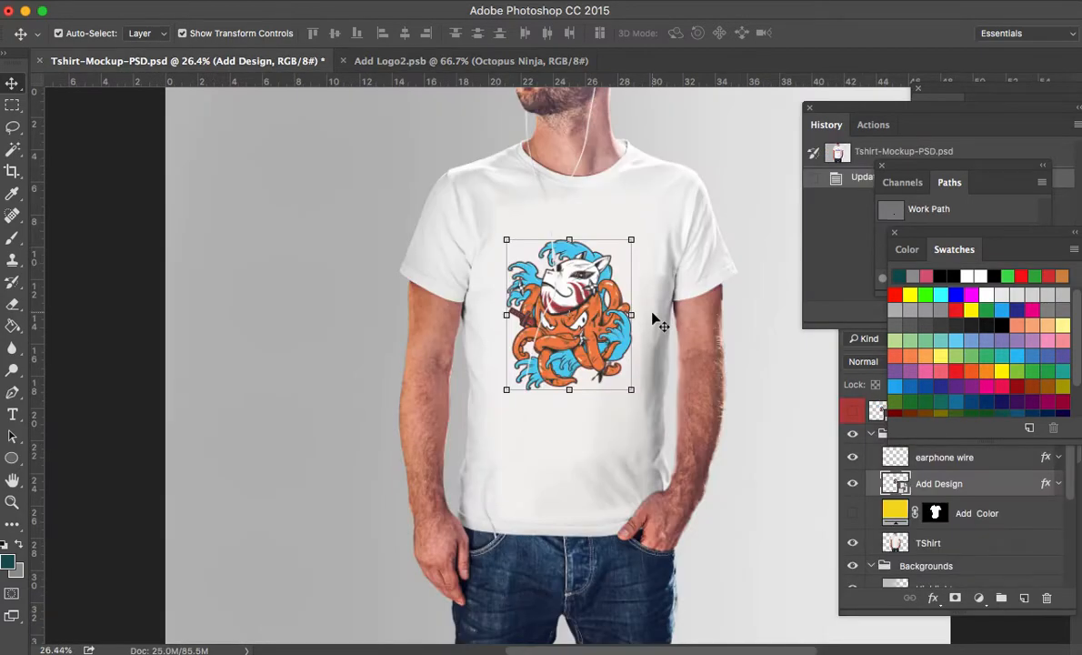
- Scale the design on the shirt down to about 43% and place it on the wearer's left chest
click(633, 241)
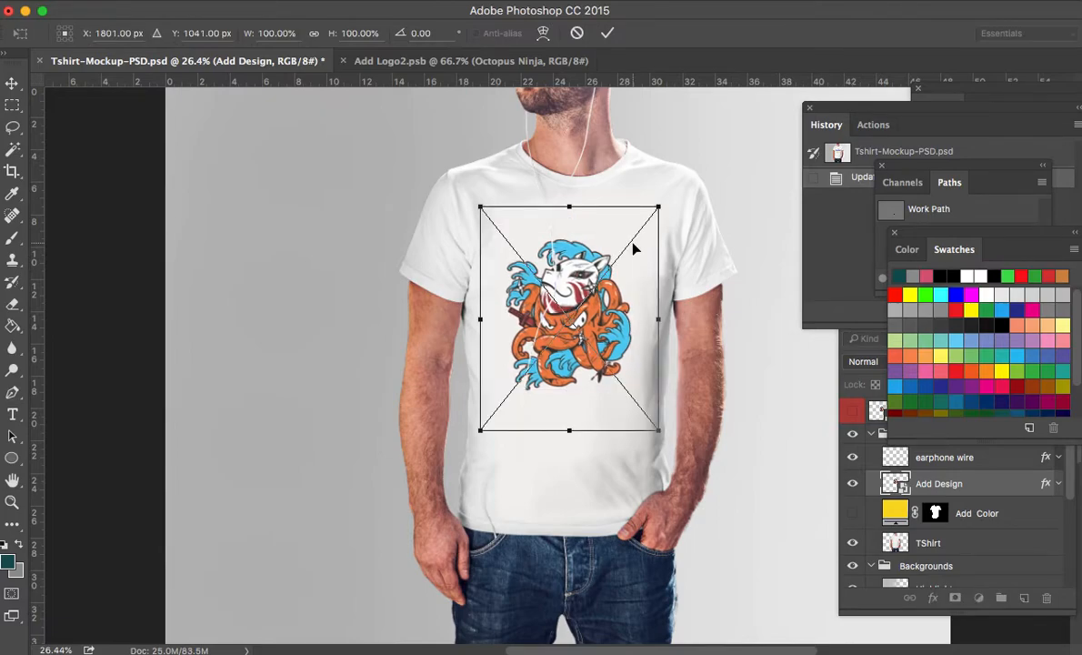
key(Return)
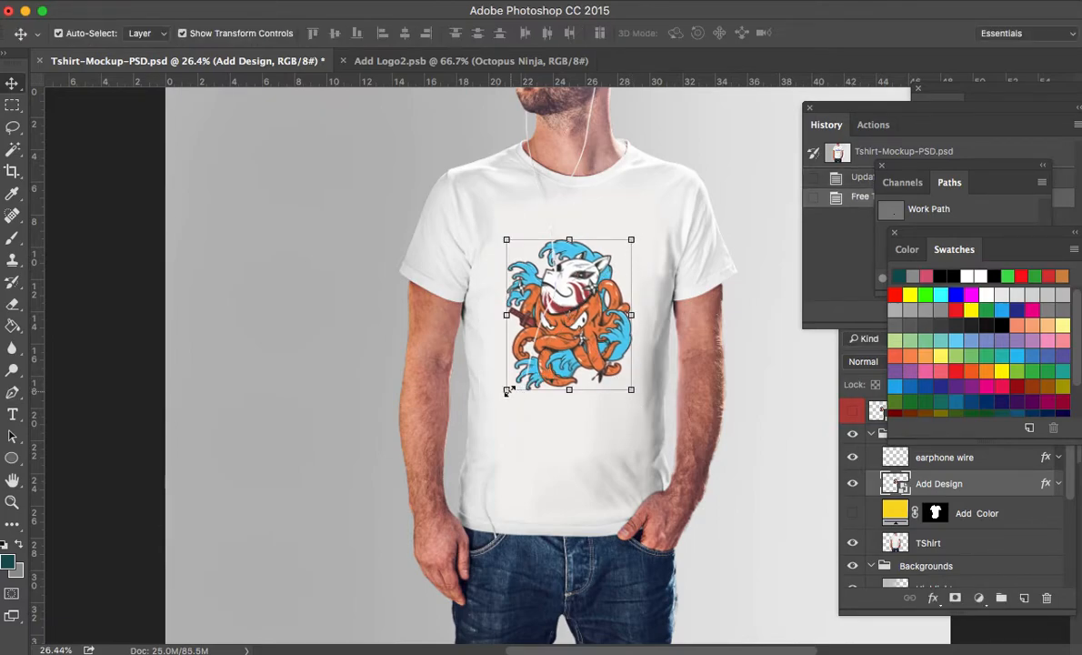
drag(537, 355, 592, 308)
drag(698, 168, 657, 237)
drag(620, 281, 635, 260)
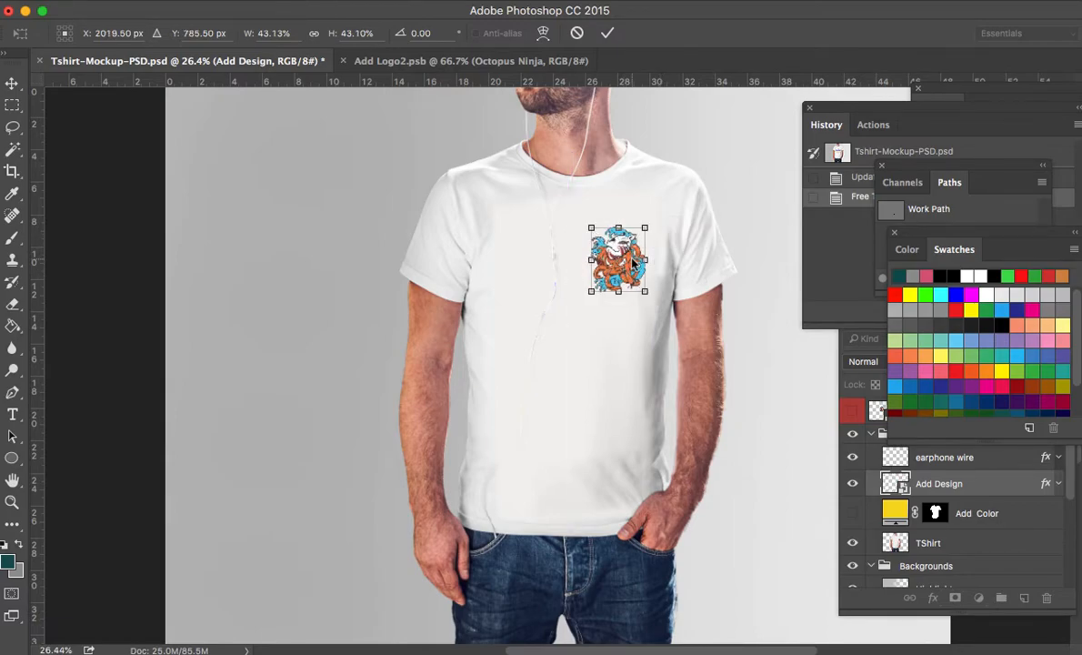
key(Return)
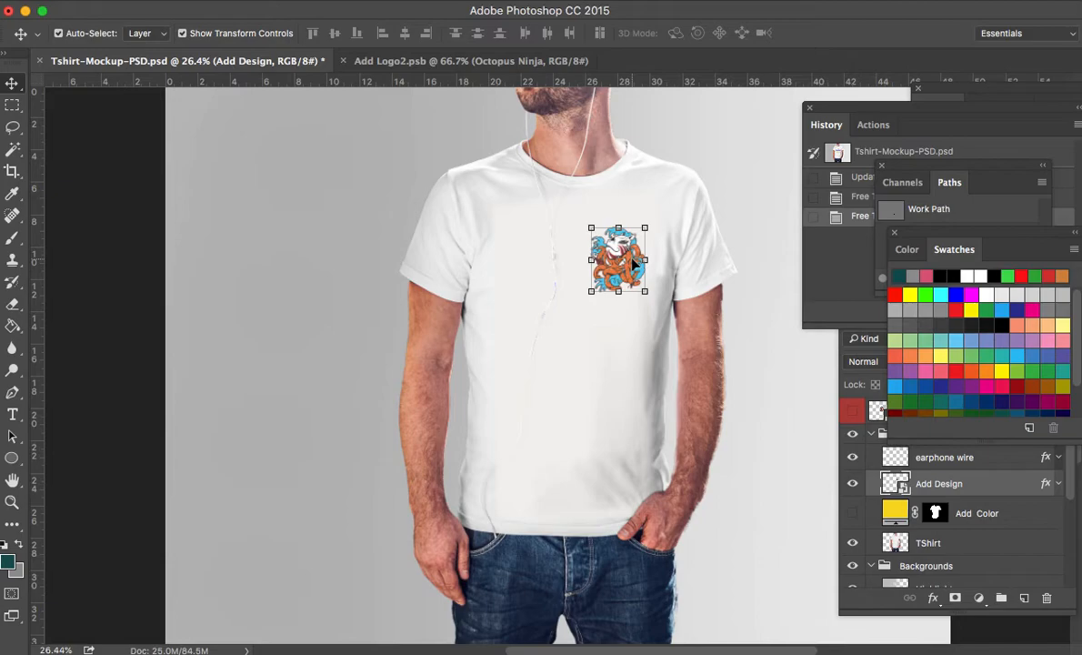
- Enlarge the octopus design to about 124% and center it on the front of the shirt
click(782, 330)
click(612, 273)
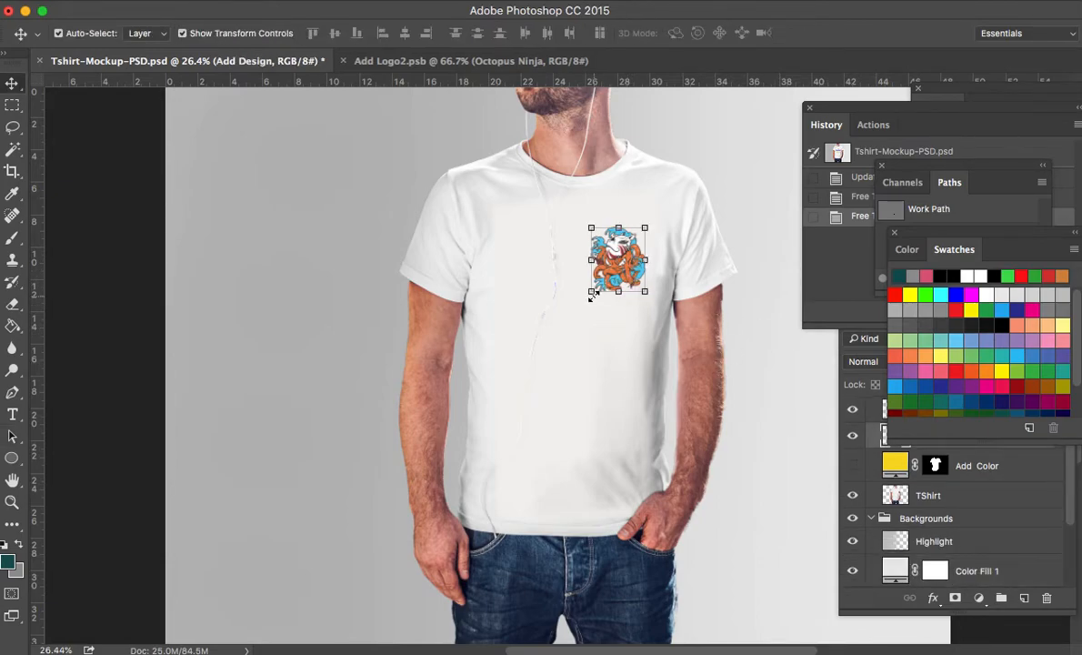
drag(591, 291, 487, 429)
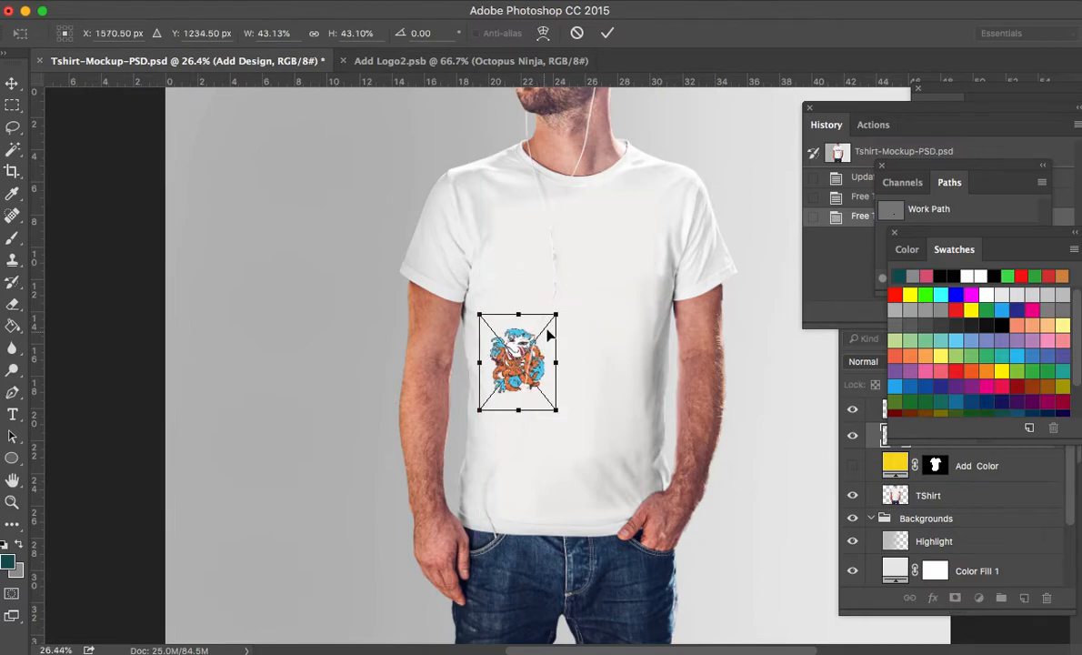
drag(557, 314, 657, 189)
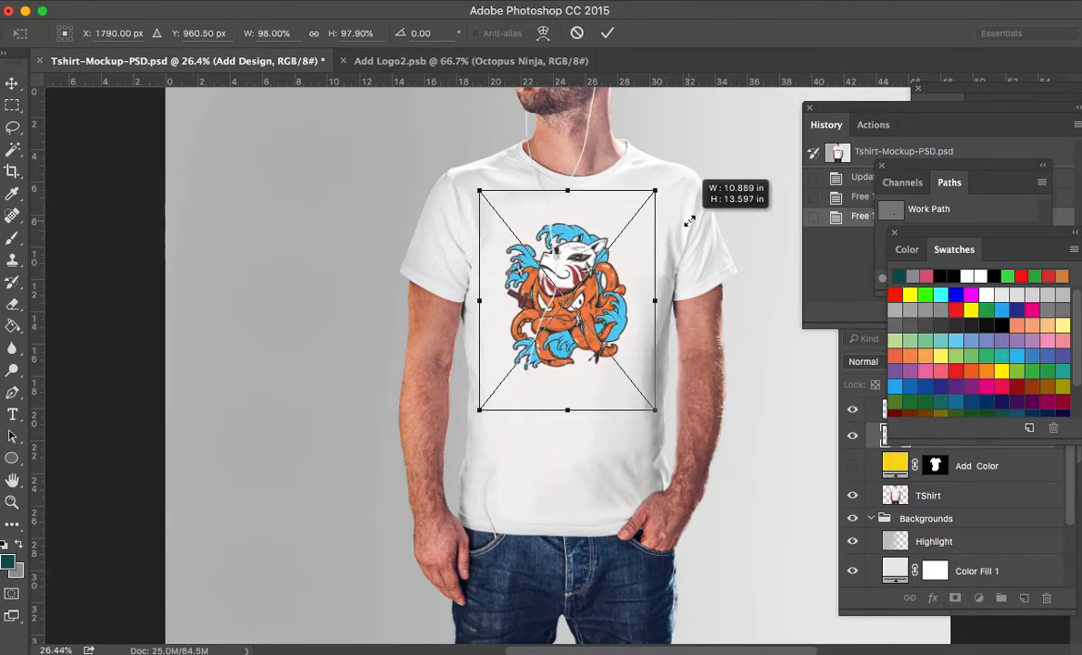
drag(655, 410, 680, 444)
drag(615, 350, 614, 351)
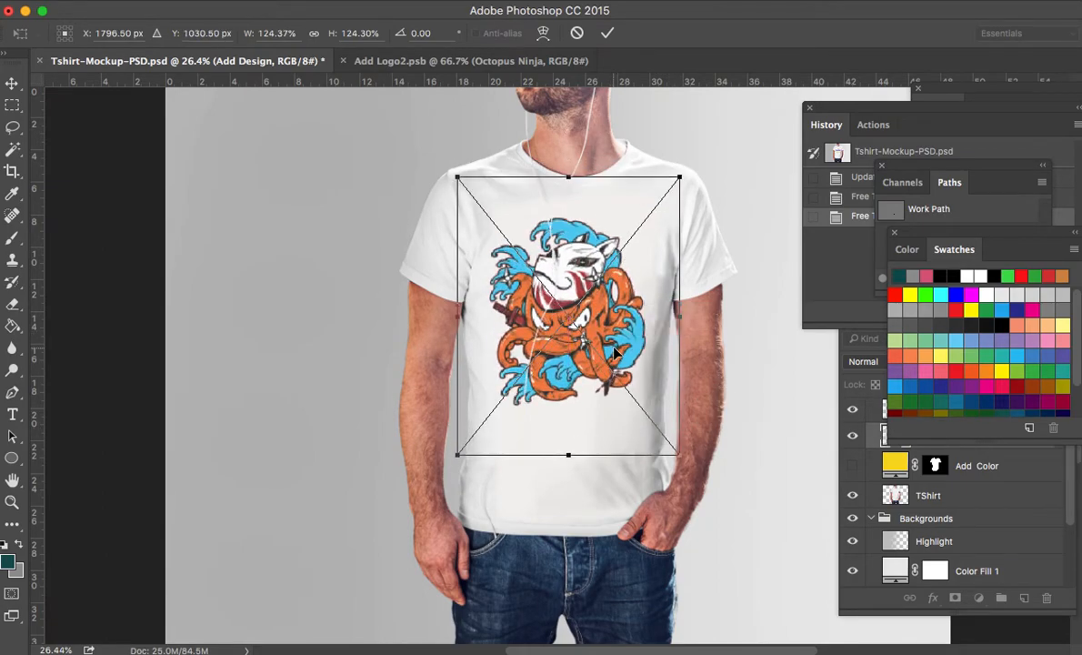
key(Return)
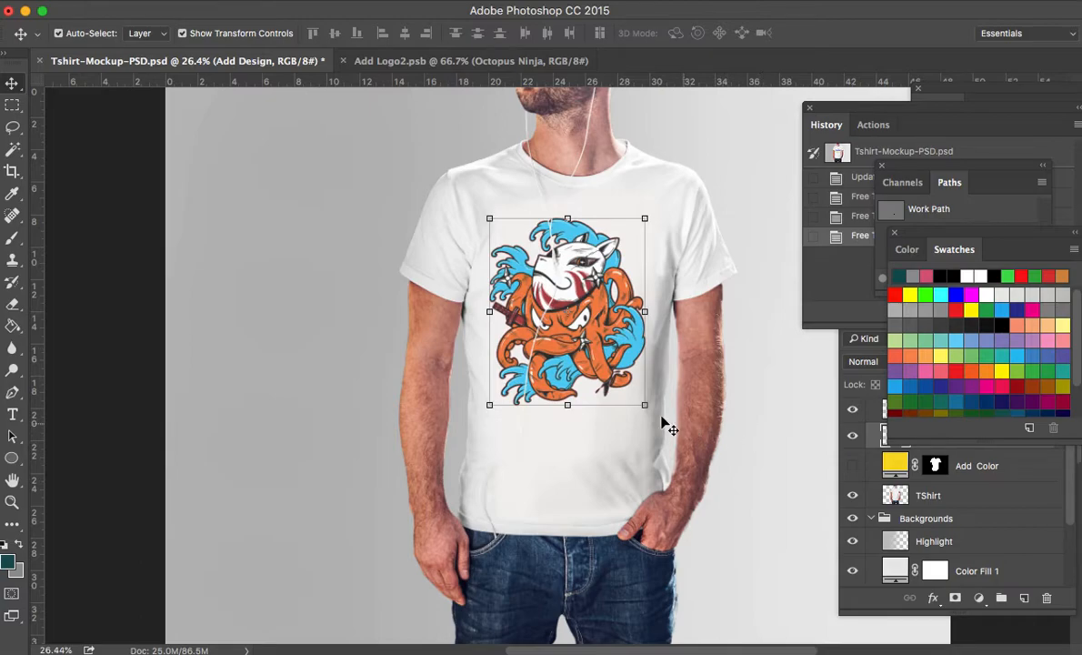
key(super+t)
drag(652, 415, 651, 412)
key(Return)
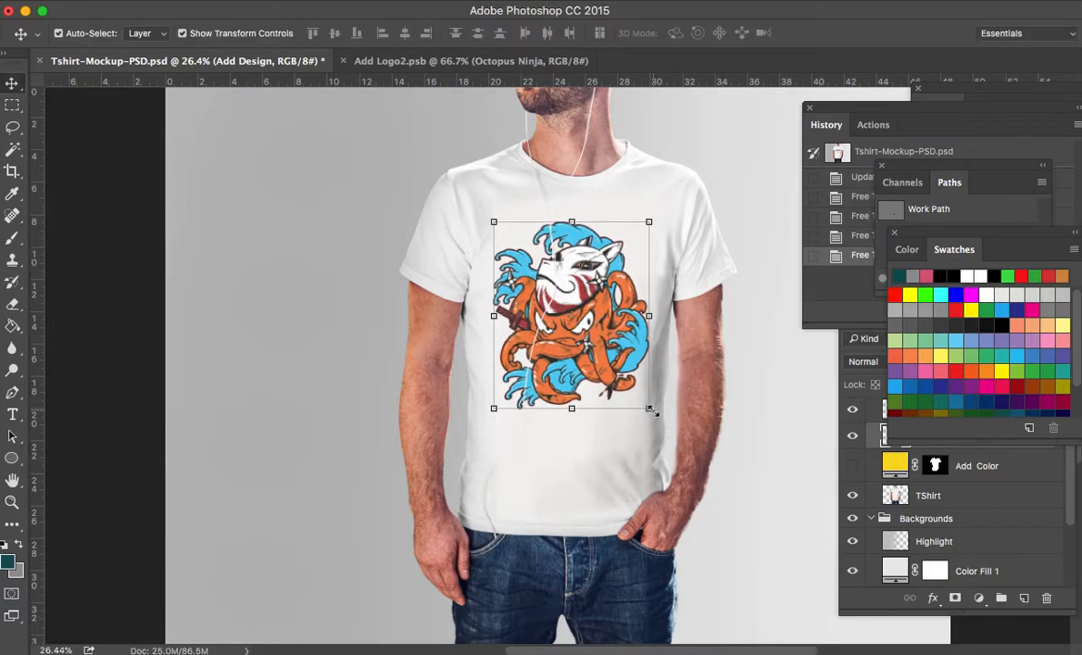
- Hide Color Fill 1, Color Fill 3 and the upper Outdoor bg layer to preview both outdoor backgrounds behind the model
key(a)
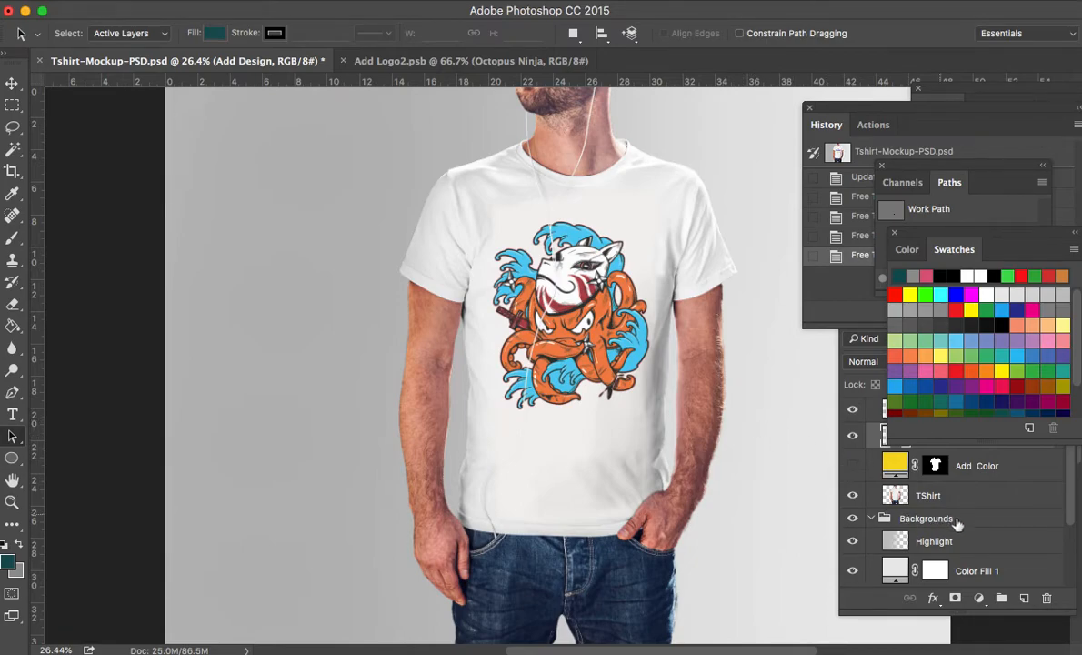
click(1073, 526)
drag(1071, 515, 1070, 573)
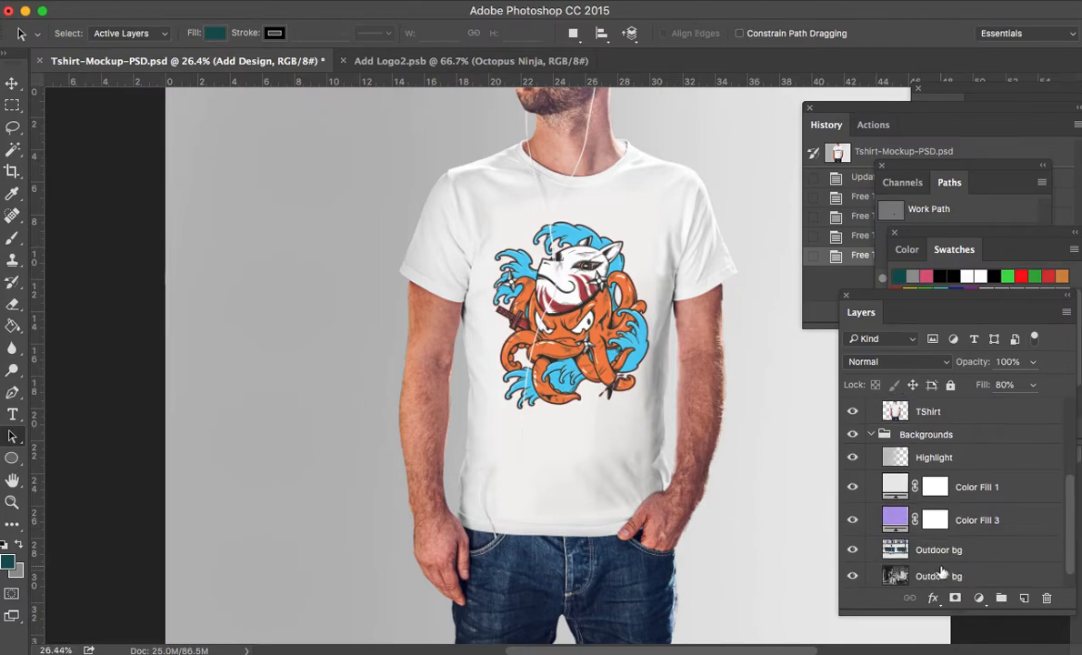
click(853, 487)
drag(854, 487, 853, 520)
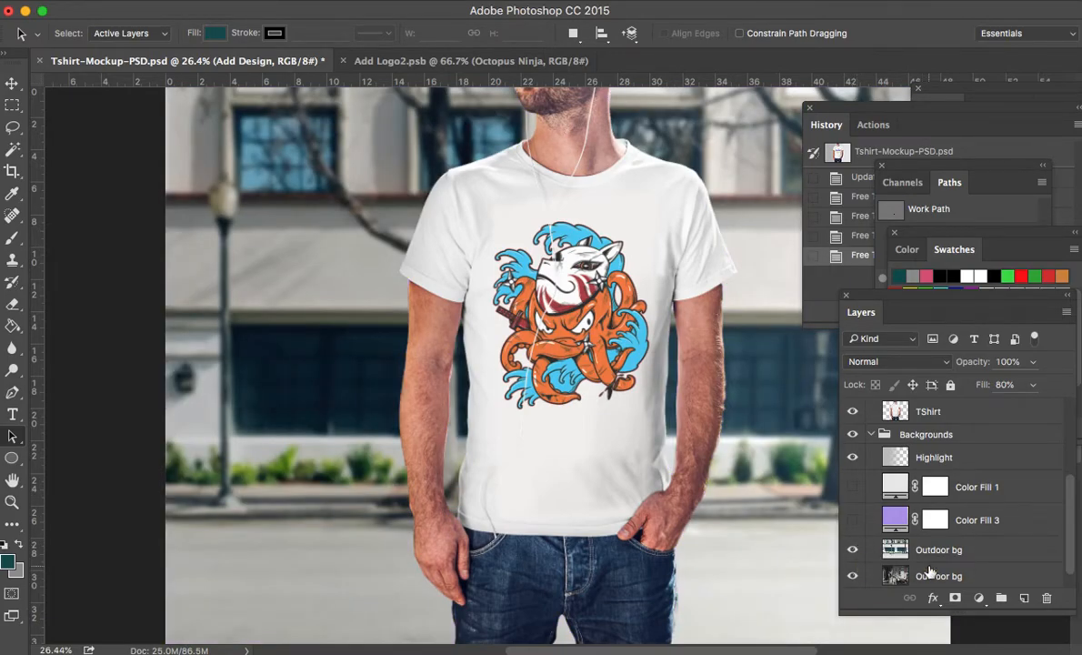
scroll(1073, 548, down, 1)
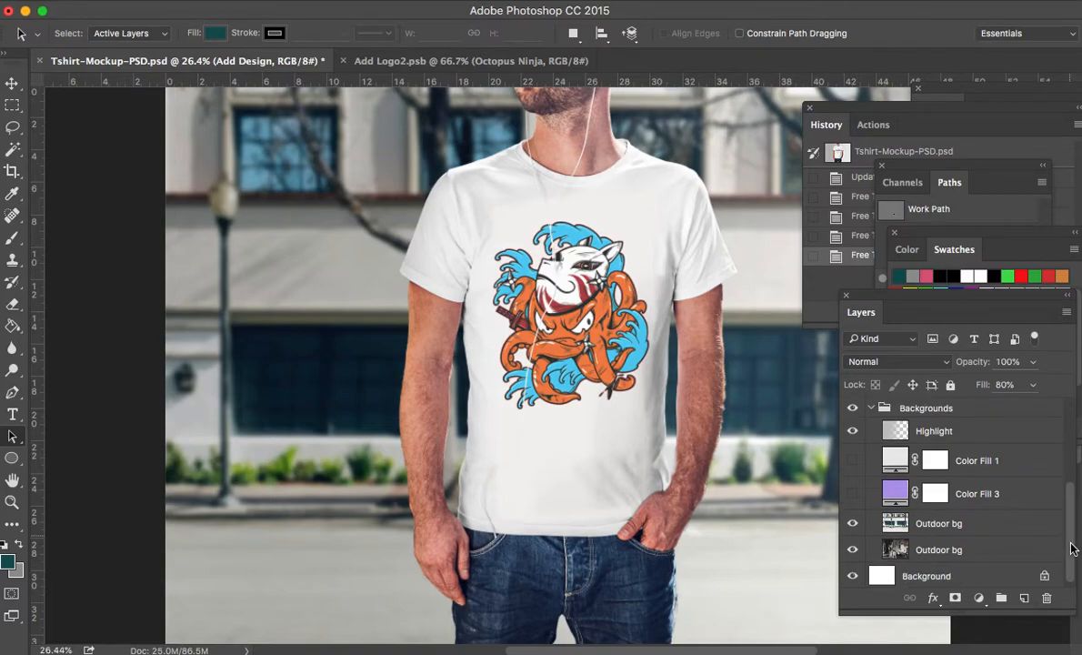
click(856, 527)
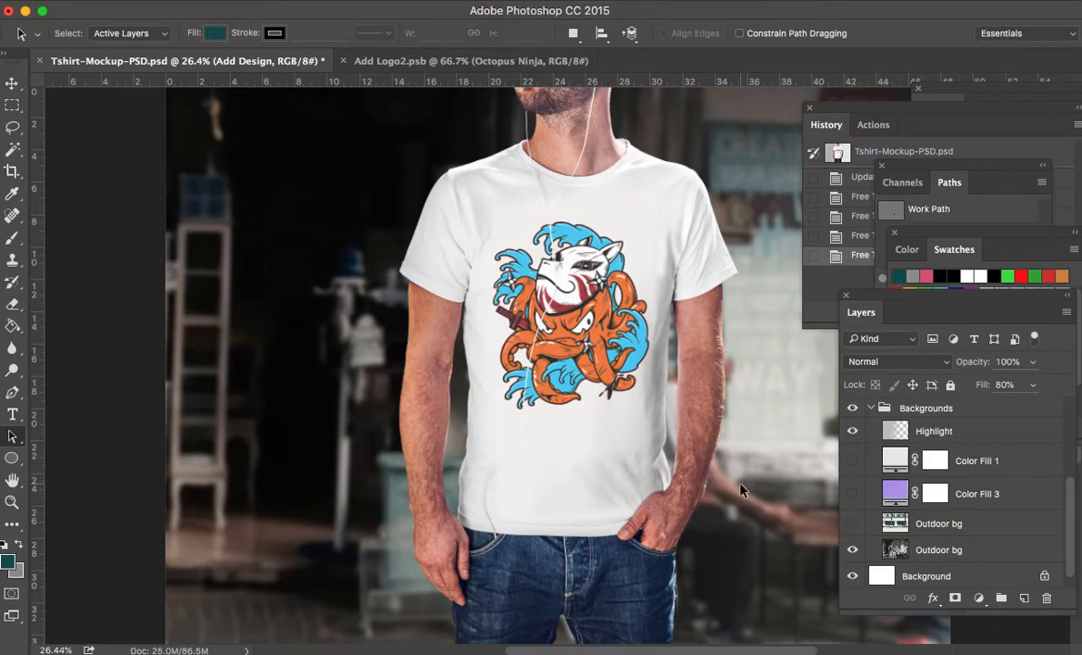
- Show the upper Outdoor bg, Color Fill 3 and Color Fill 1 layers again to restore the plain background
click(853, 524)
click(852, 496)
click(854, 474)
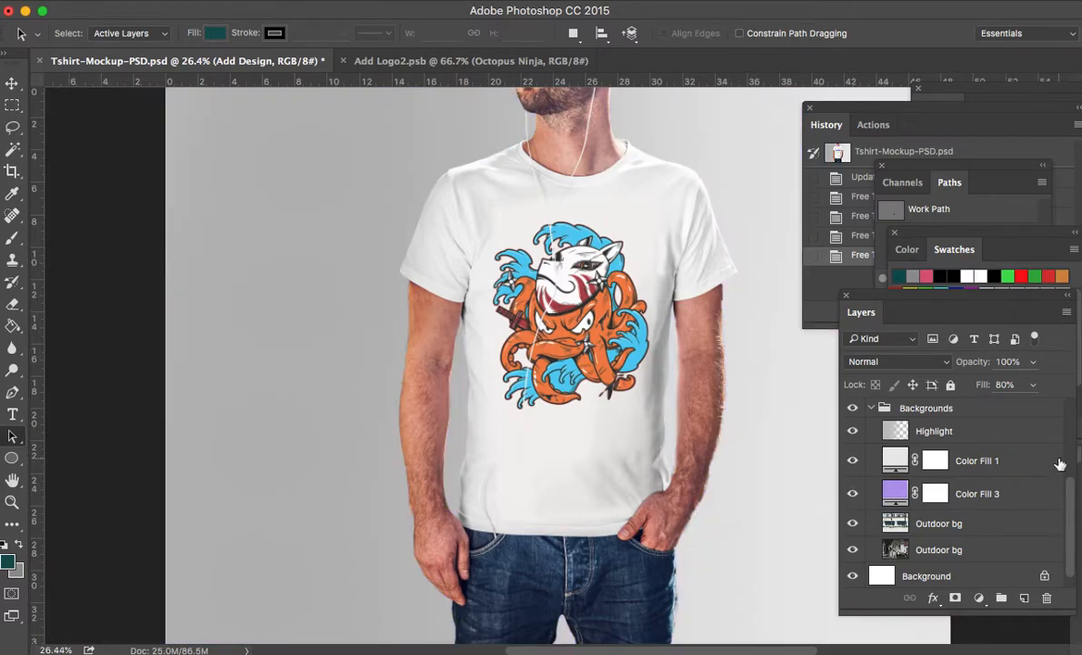
- Show the Add Color layer above the T-shirt and open its fill color for editing, keeping the shirt in view
scroll(1073, 486, up, 2)
scroll(1073, 486, up, 1)
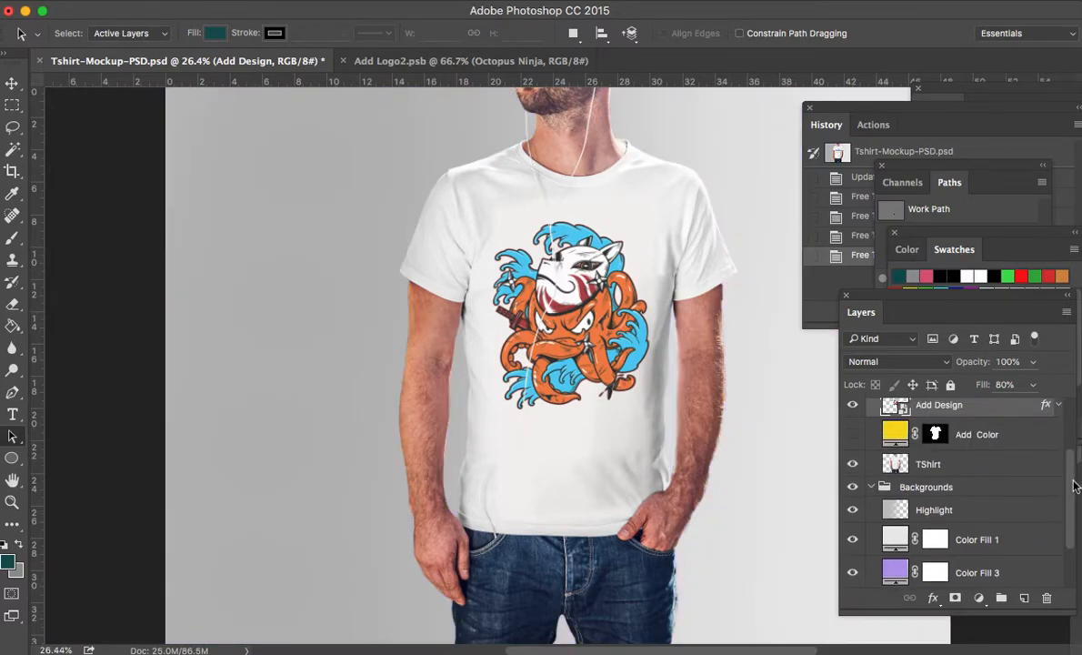
click(852, 434)
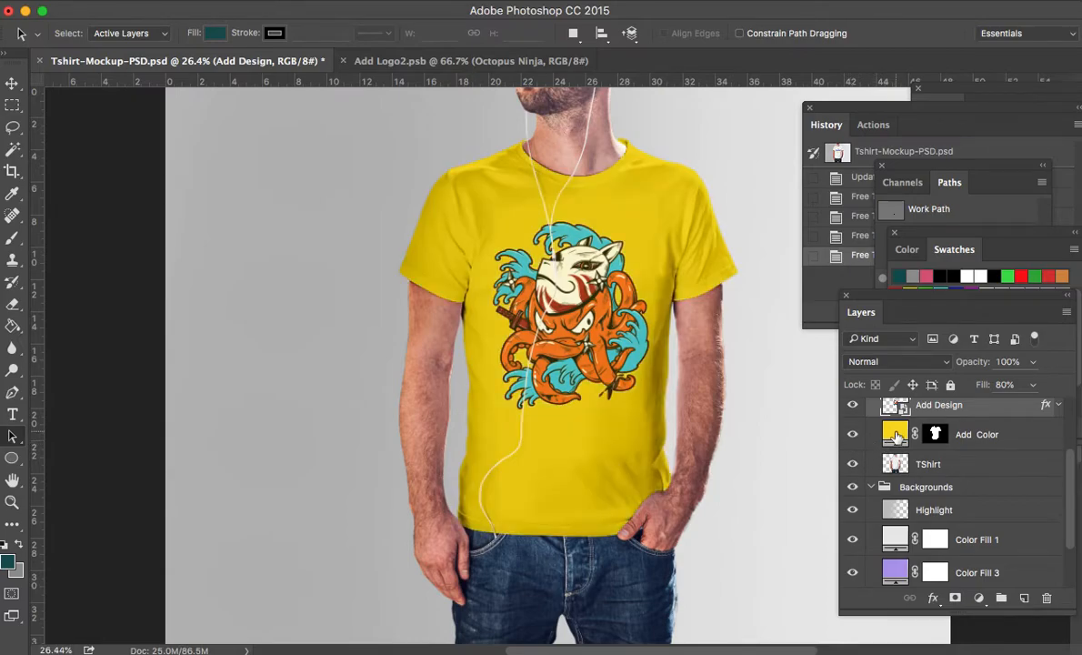
double_click(896, 433)
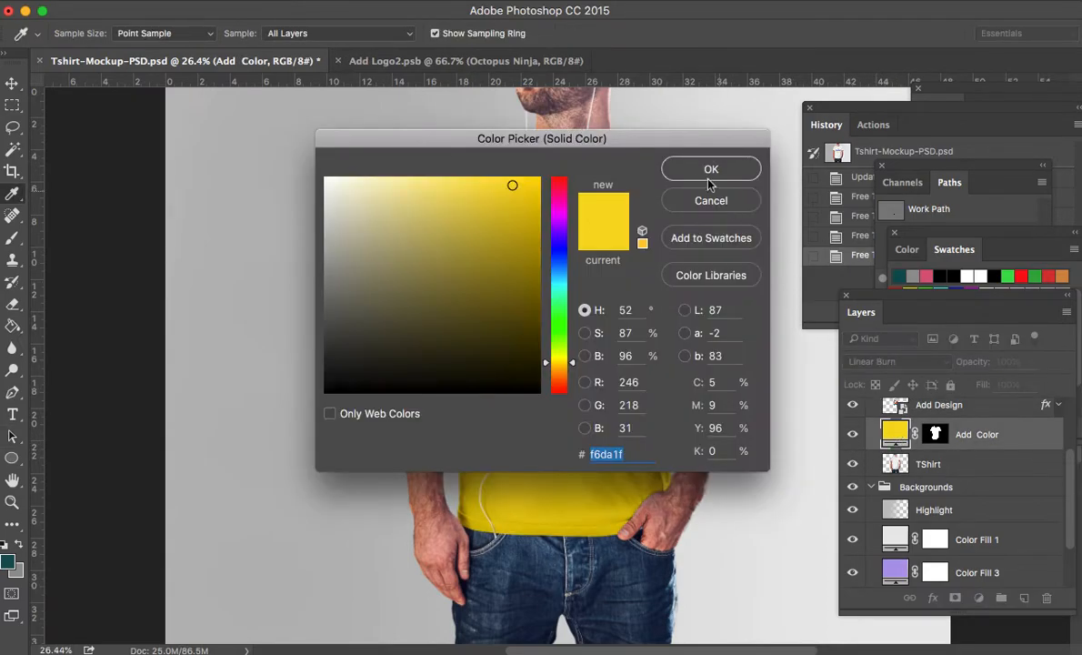
drag(657, 150, 1037, 21)
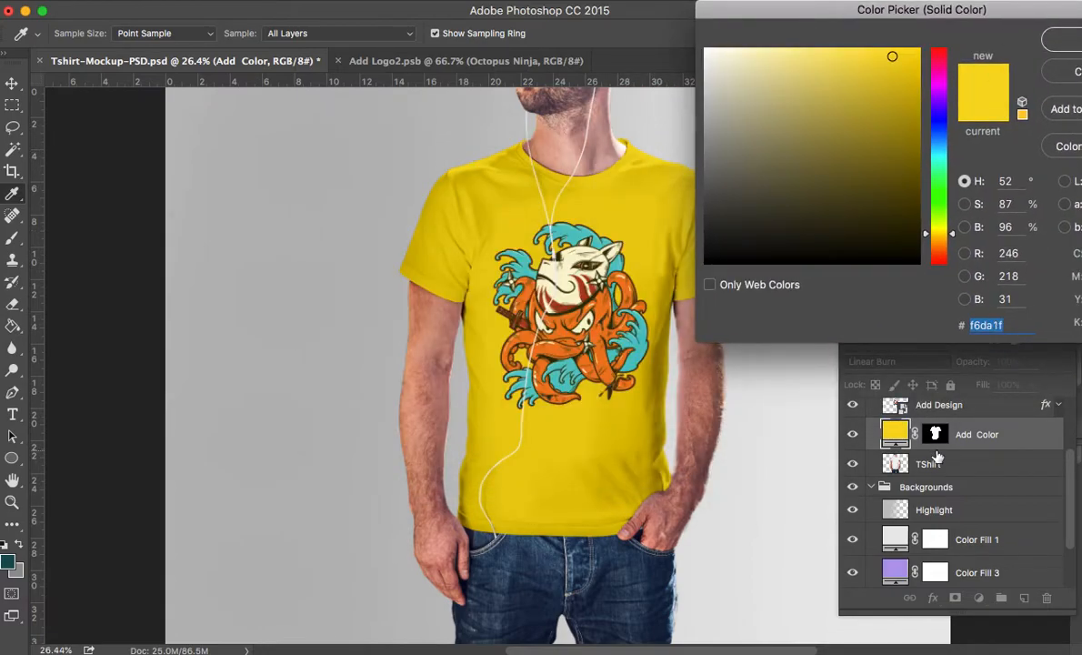
- Try near-black #313130 and light gray #b9b9b6 as the shirt's fill color
click(723, 218)
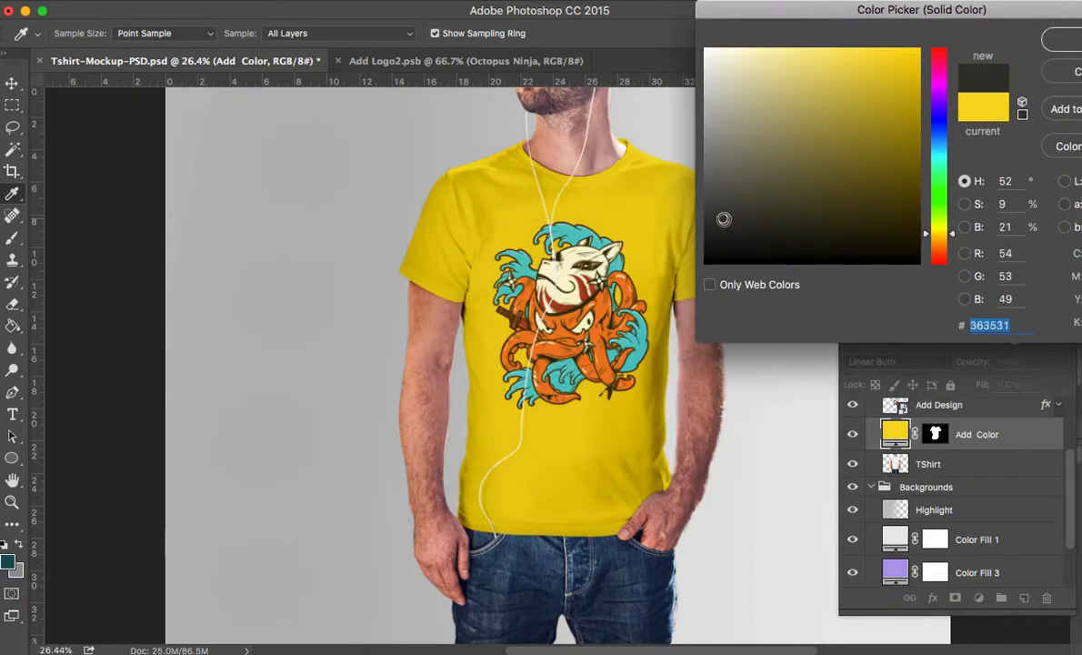
click(716, 216)
drag(716, 216, 710, 223)
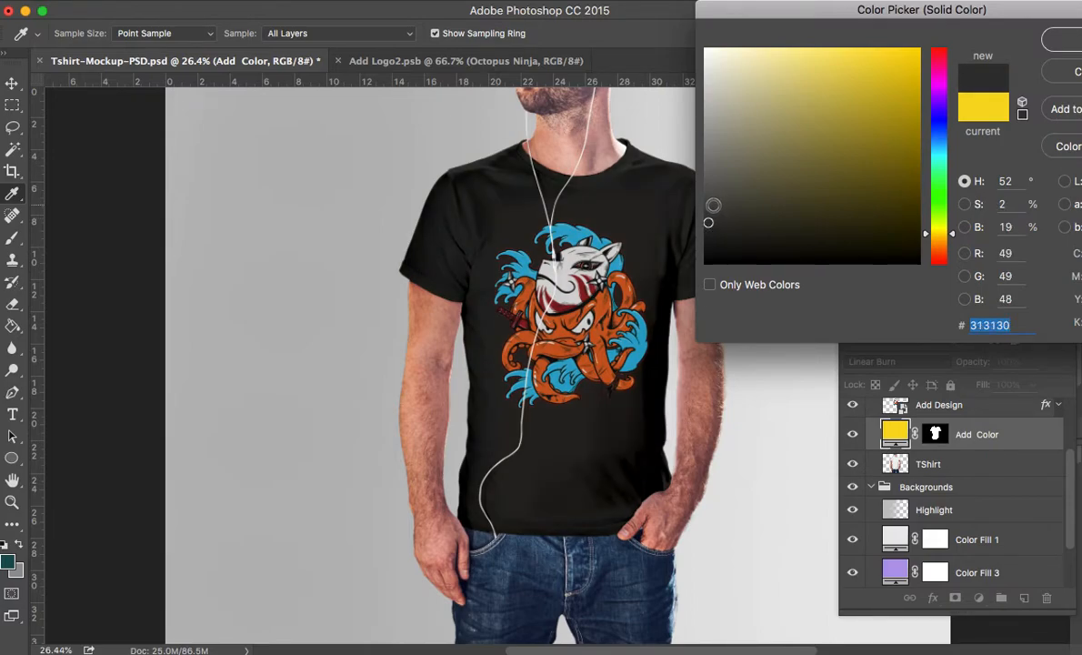
drag(710, 203, 716, 115)
click(655, 103)
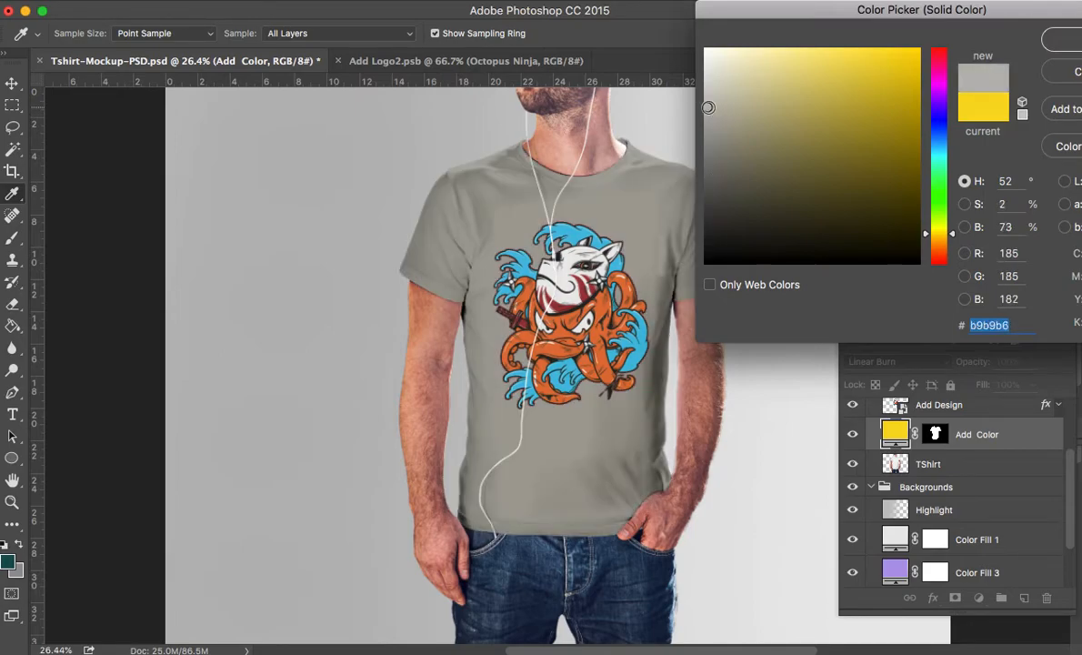
- Set the Add Color layer's fill to blue #1b418d after trying other blue shades, and activate the Move tool
click(940, 134)
click(901, 140)
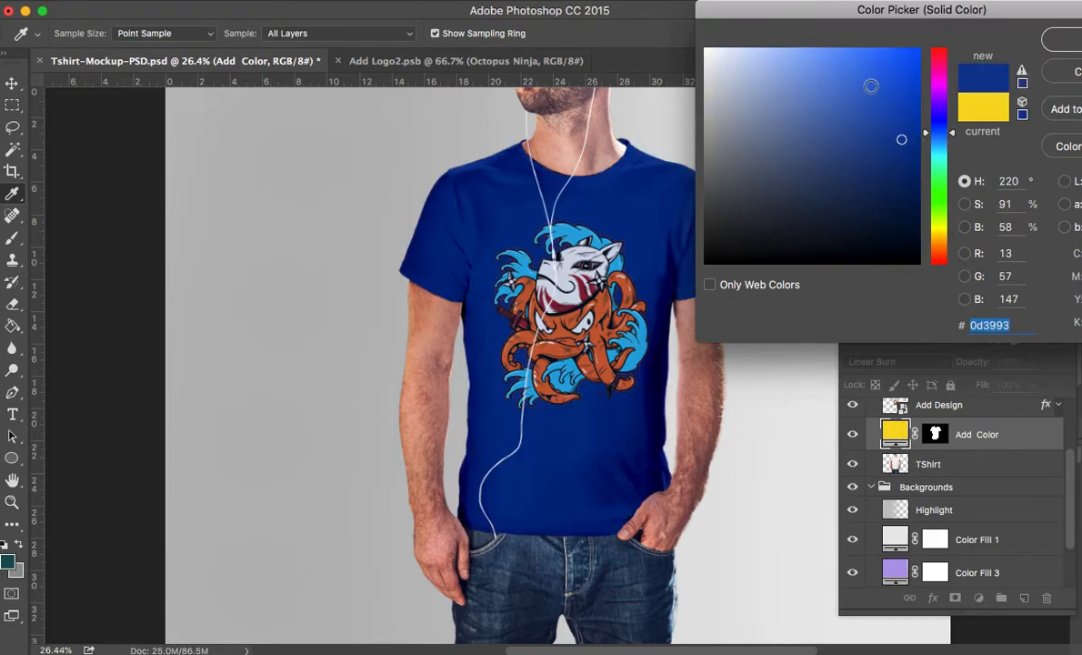
click(871, 166)
click(852, 173)
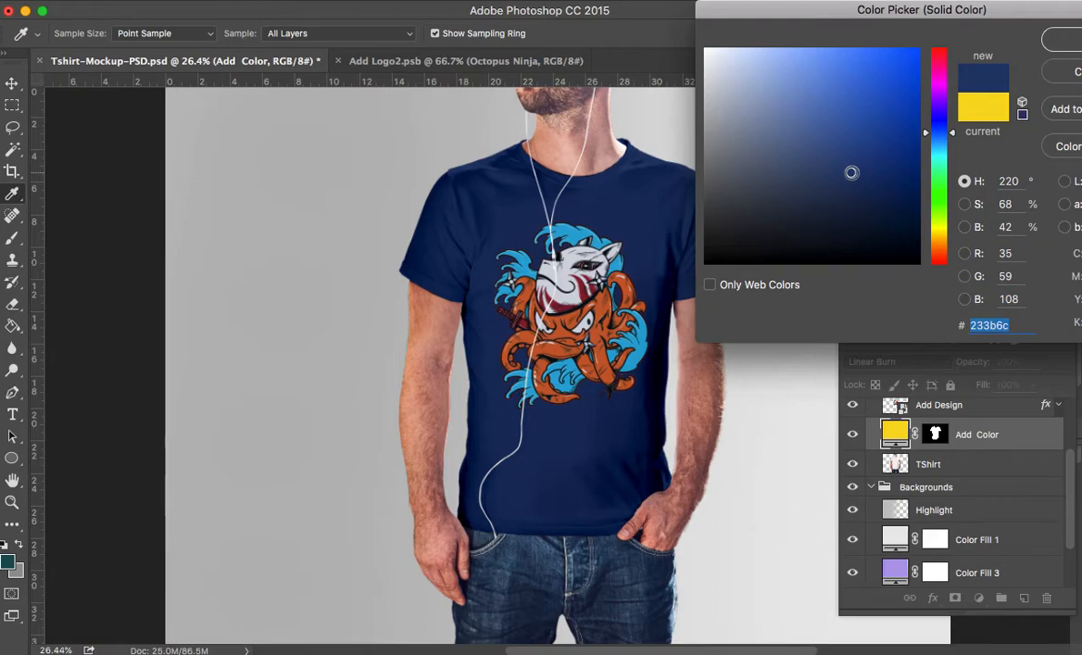
click(878, 144)
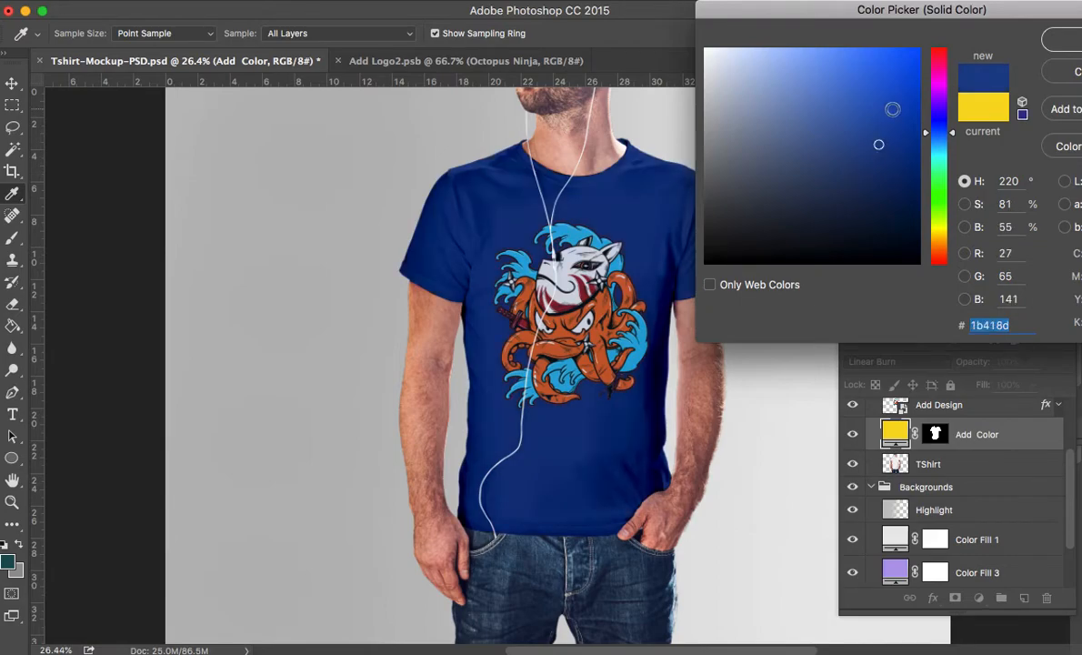
mouse_move(841, 9)
mouse_down()
mouse_move(683, 9)
mouse_move(827, 9)
mouse_up()
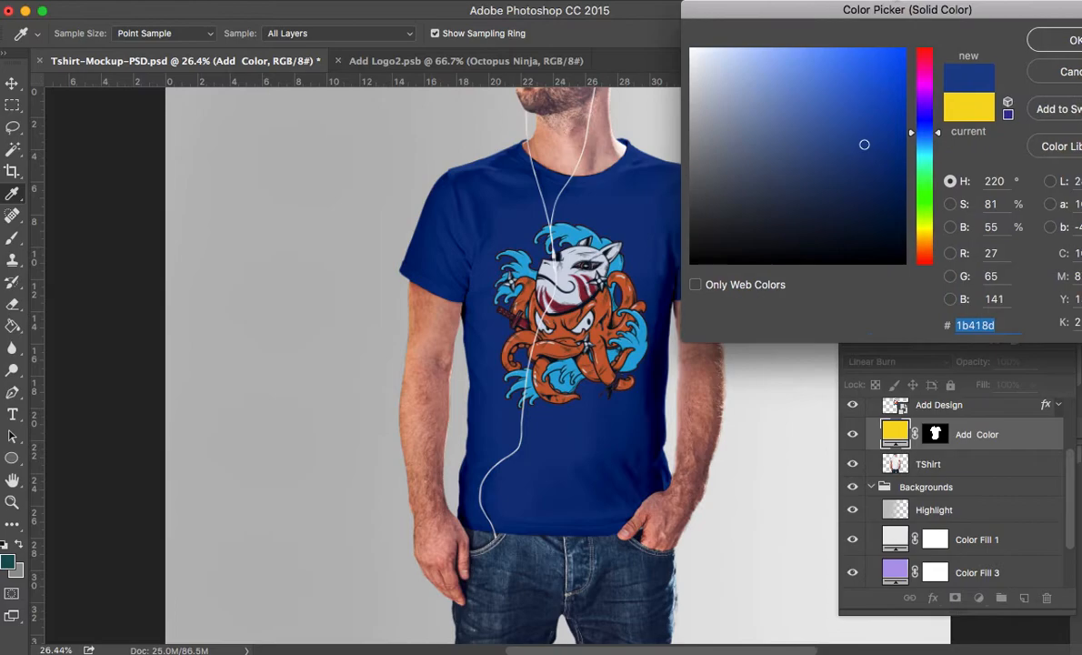
click(1044, 45)
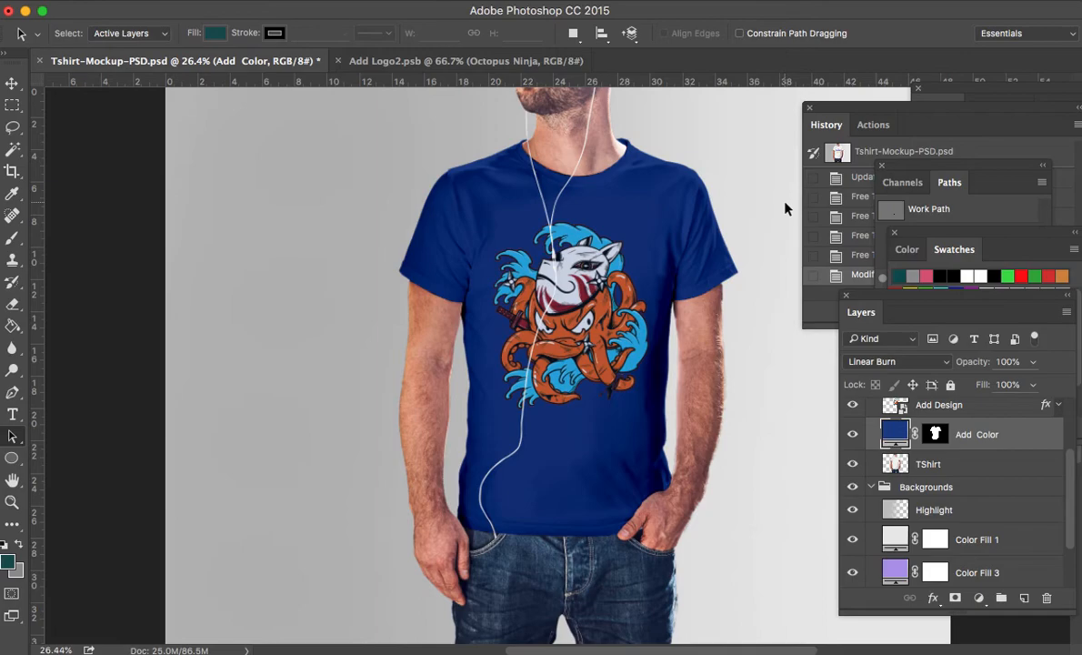
click(13, 83)
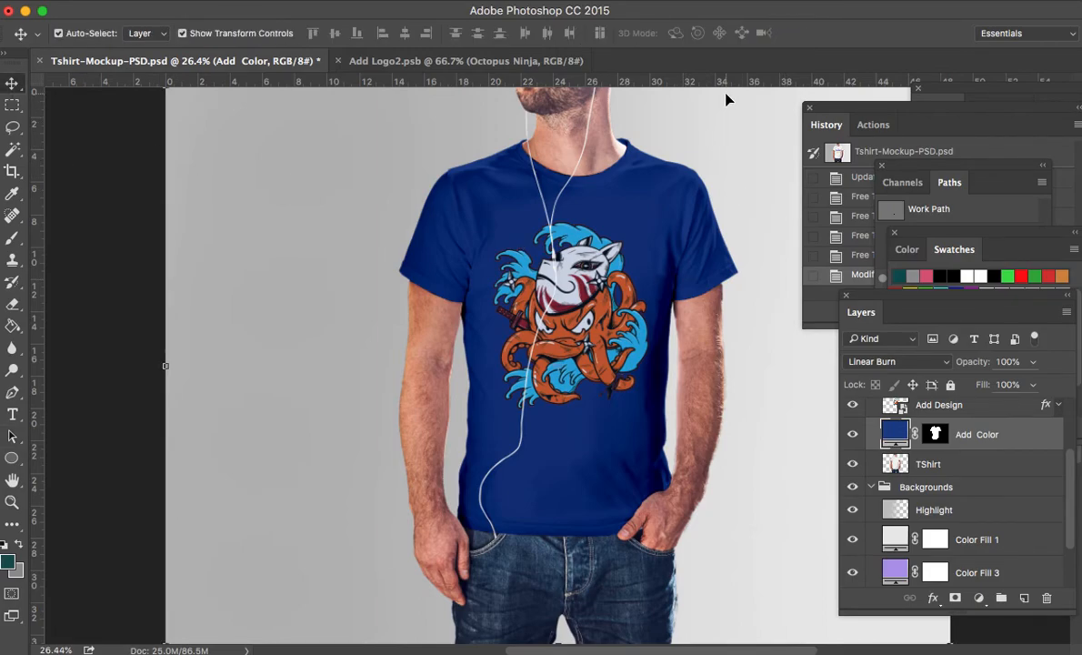